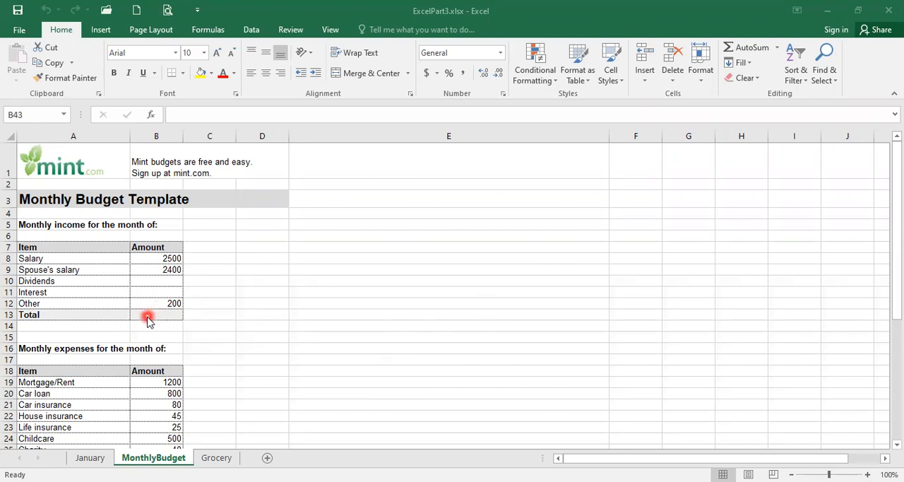
Total the monthly income in cell B13 with the formula =B8+B9+B10+B11+B12.
left_click(150, 317)
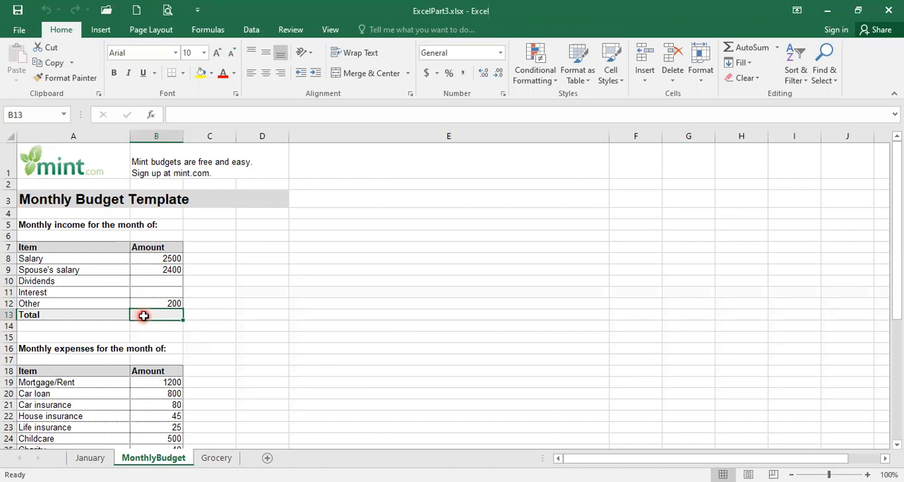
type("=")
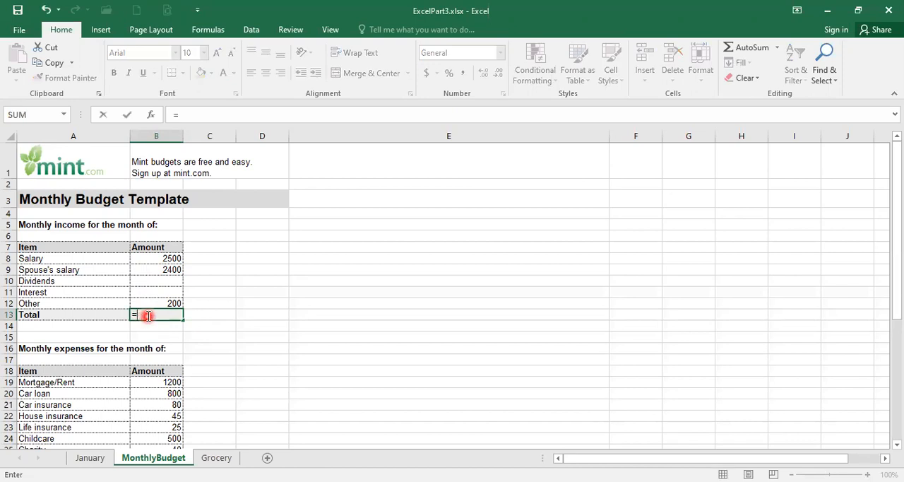
left_click(142, 259)
type("+")
left_click(145, 269)
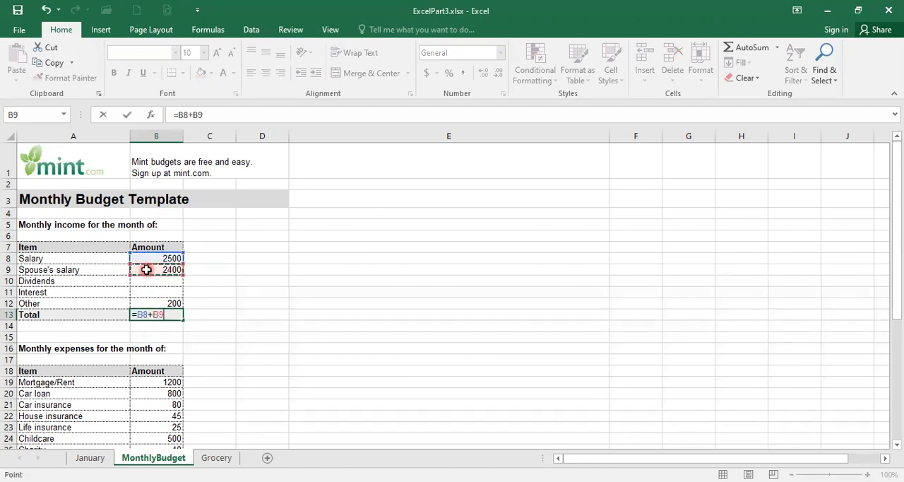
type("+")
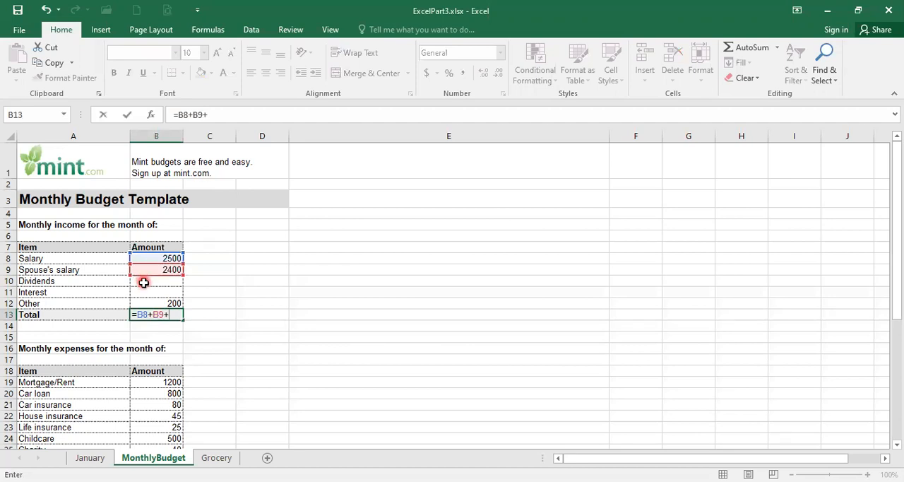
left_click(144, 282)
type("+")
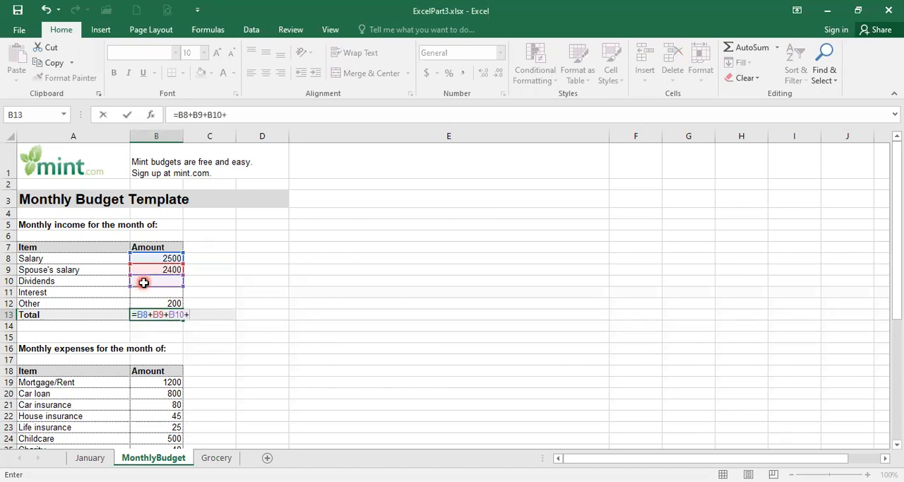
left_click(145, 291)
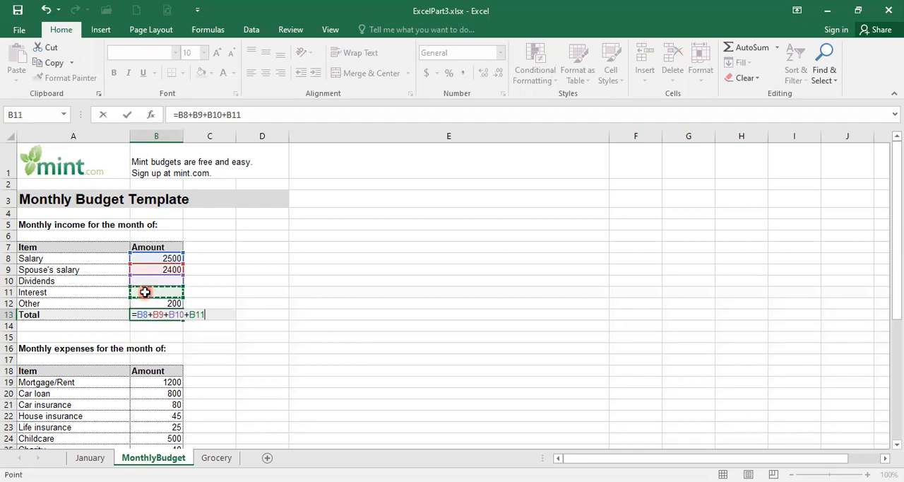
type("+")
left_click(146, 305)
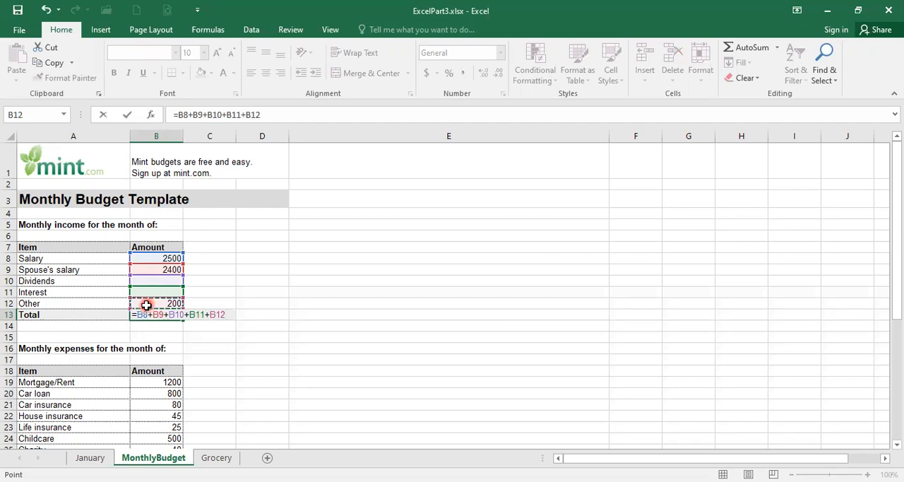
key("Return")
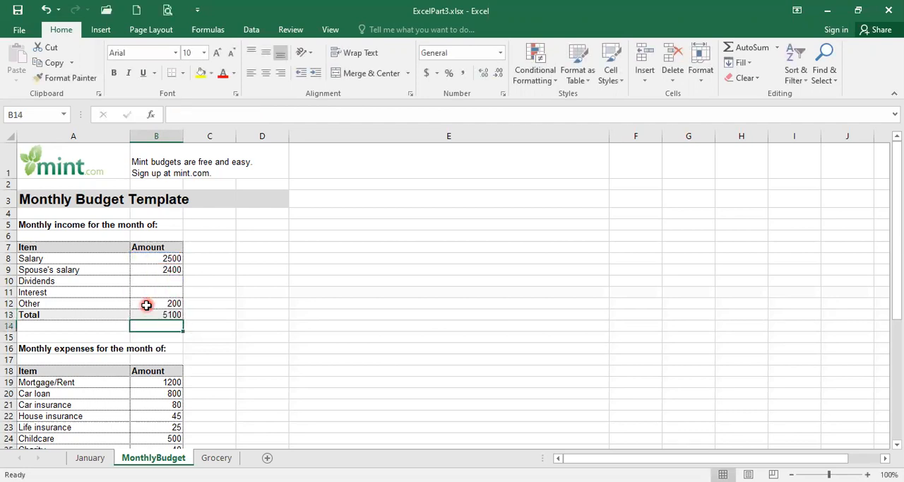
Clear the income total in B13 and use AutoSum there to add the range B8:B12.
left_click(147, 313)
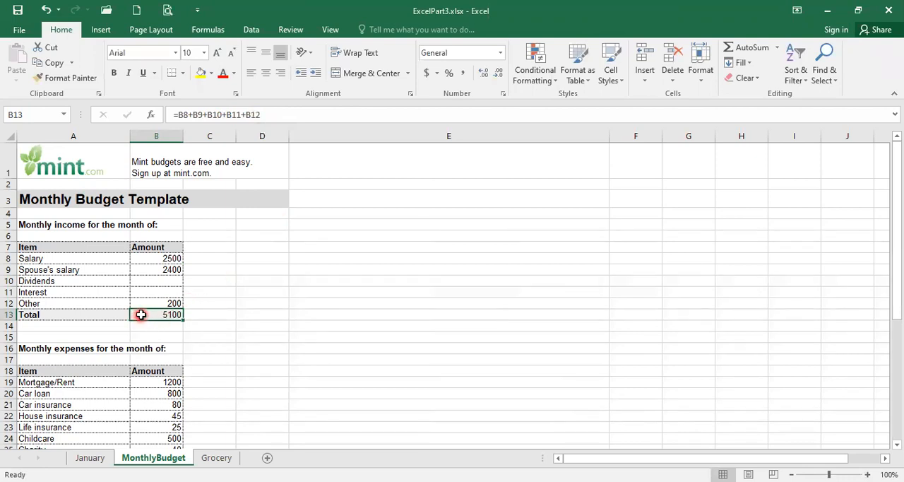
key("Delete")
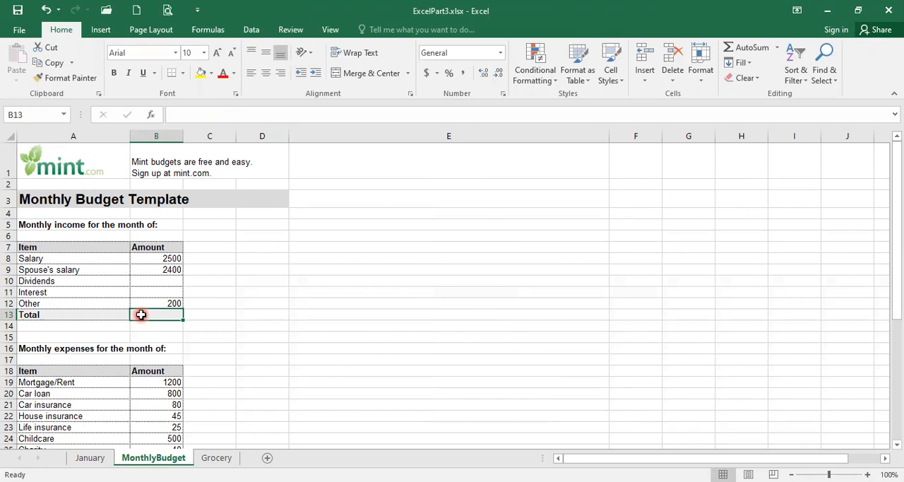
left_click(56, 33)
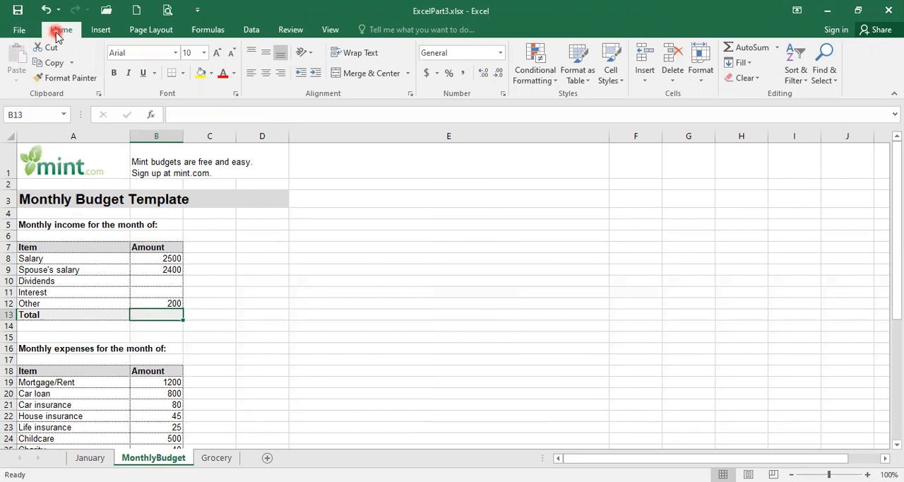
left_click(751, 48)
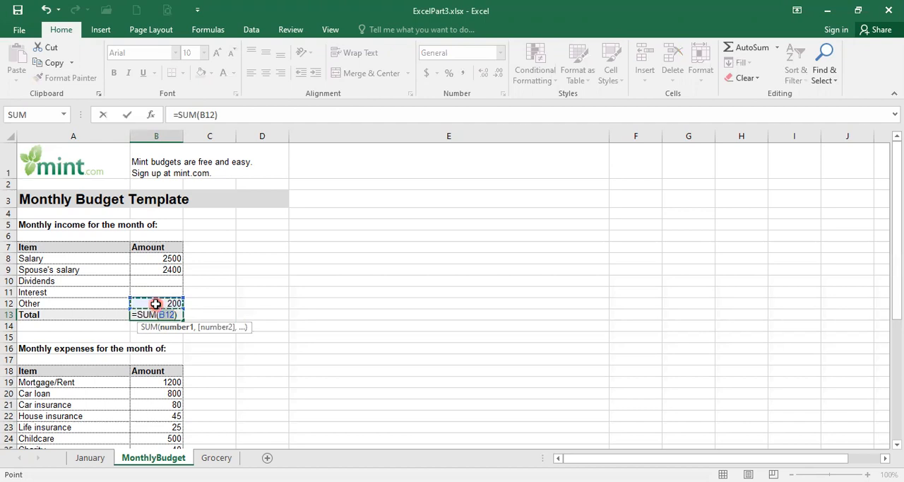
left_click(153, 258)
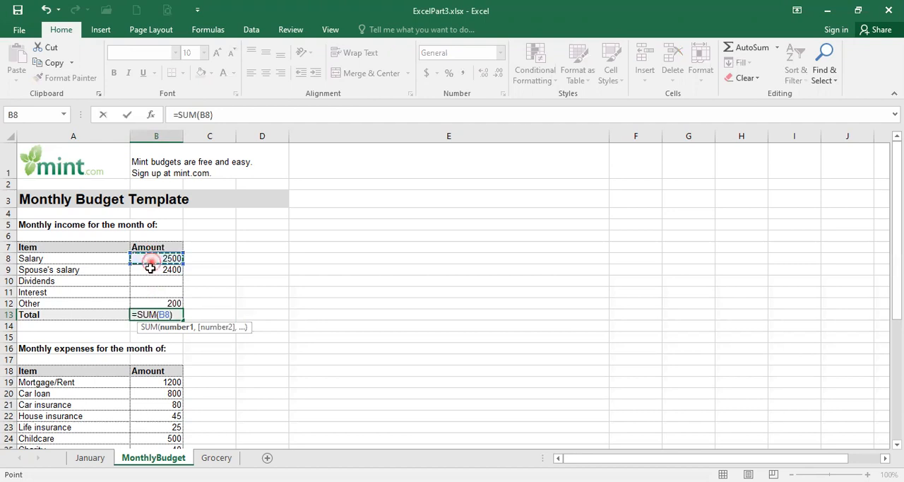
left_click_drag(150, 261, 146, 300)
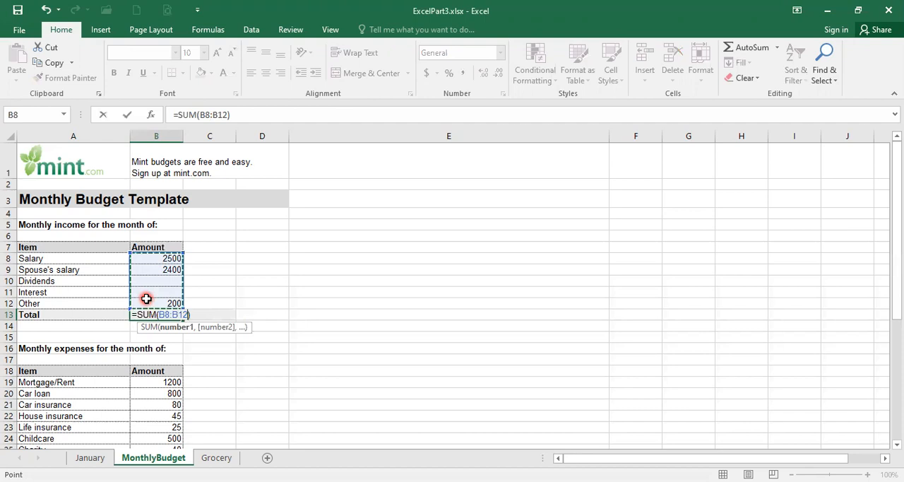
key("Return")
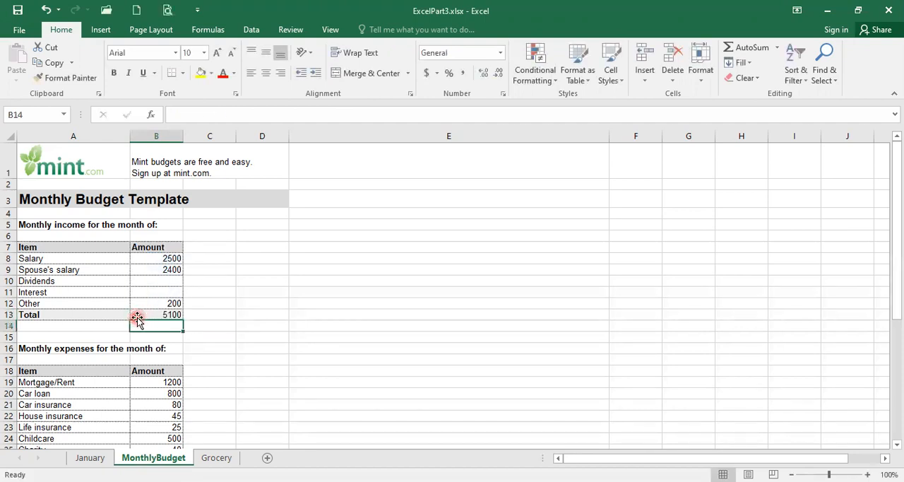
left_click(138, 313)
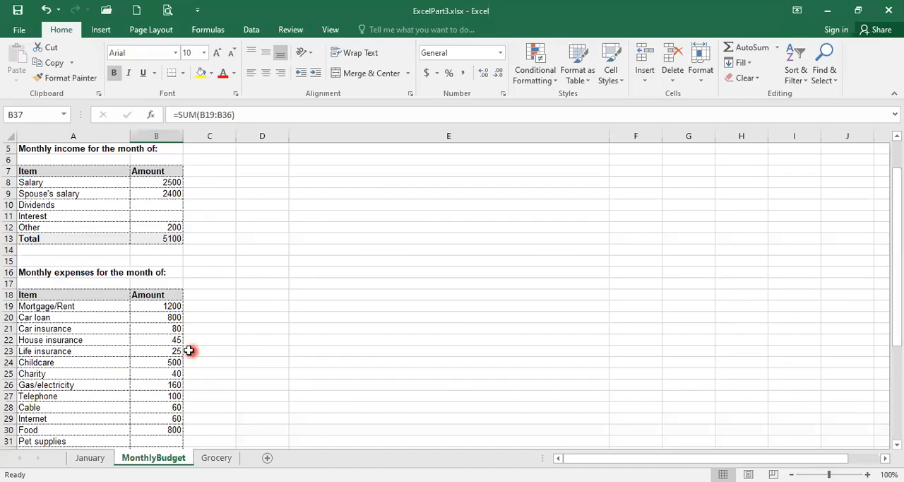
Examine the monthly income and expense totals alongside the Monthly income row of the Income vs. Expenses table.
scroll(189, 351, "down", 2)
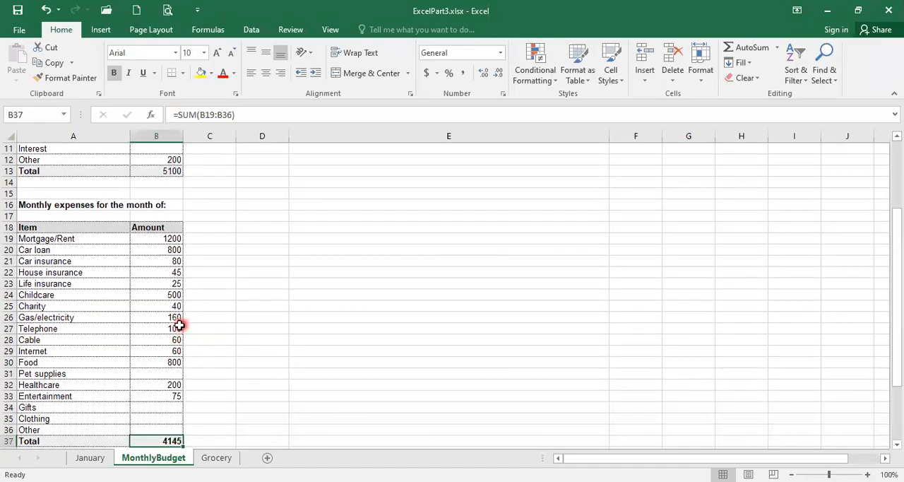
scroll(178, 325, "down", 1)
scroll(178, 325, "down", 2)
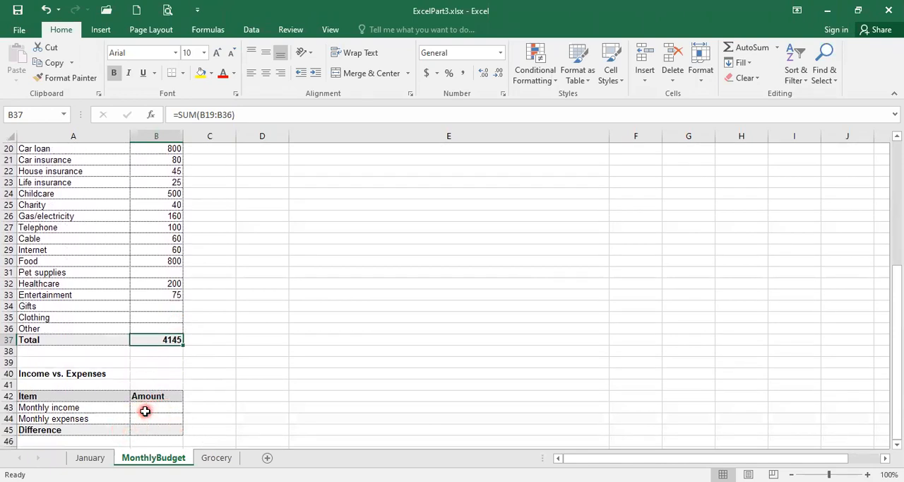
left_click(147, 408)
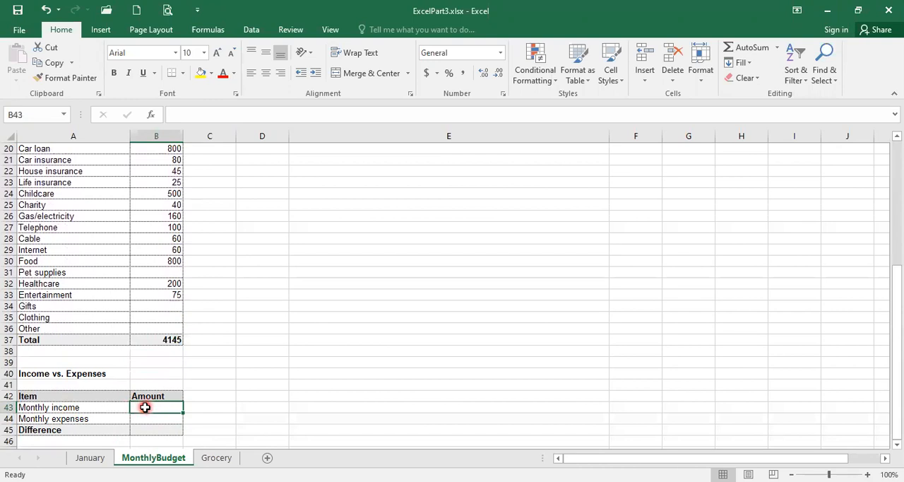
scroll(145, 408, "up", 4)
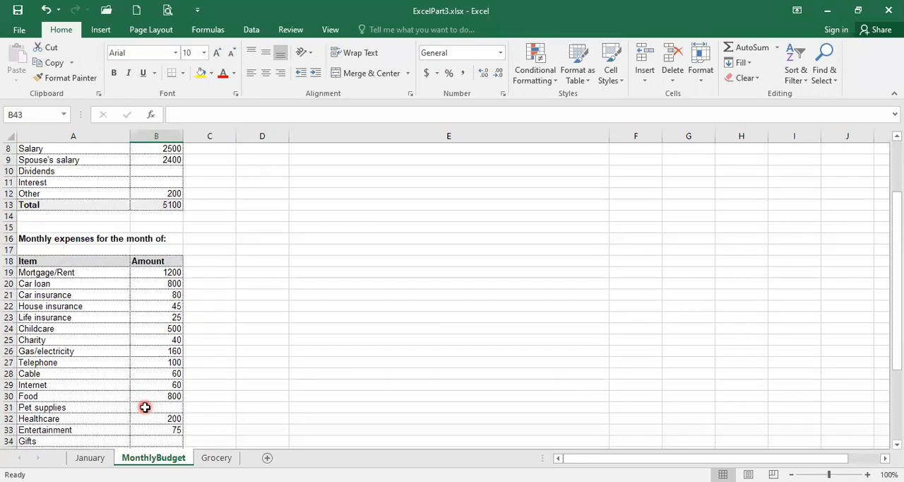
left_click(145, 205)
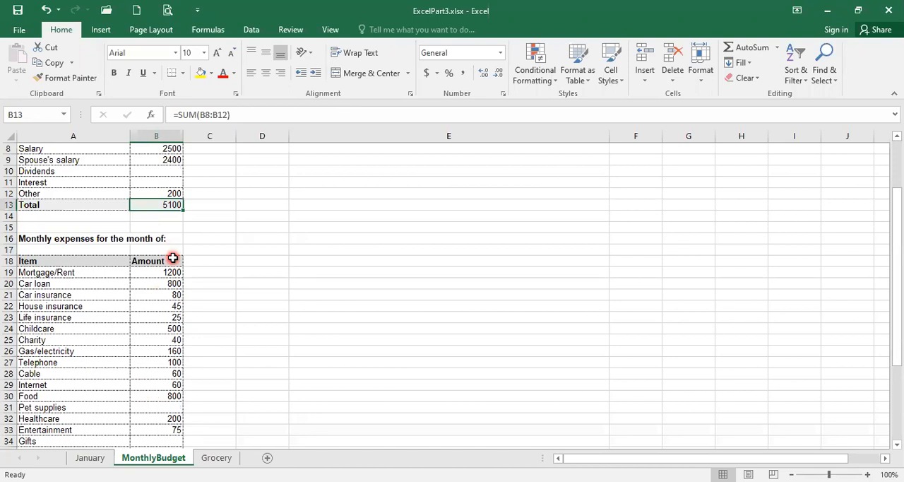
scroll(174, 260, "down", 5)
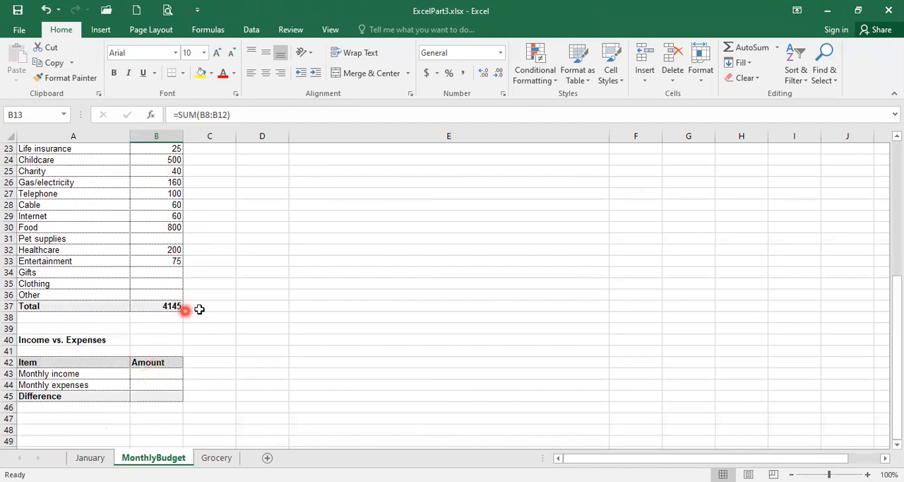
scroll(199, 309, "up", 4)
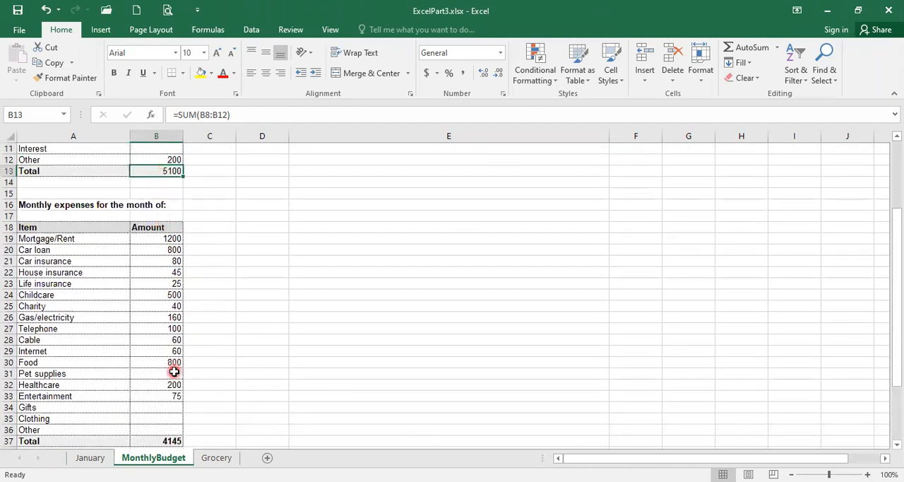
scroll(173, 370, "down", 3)
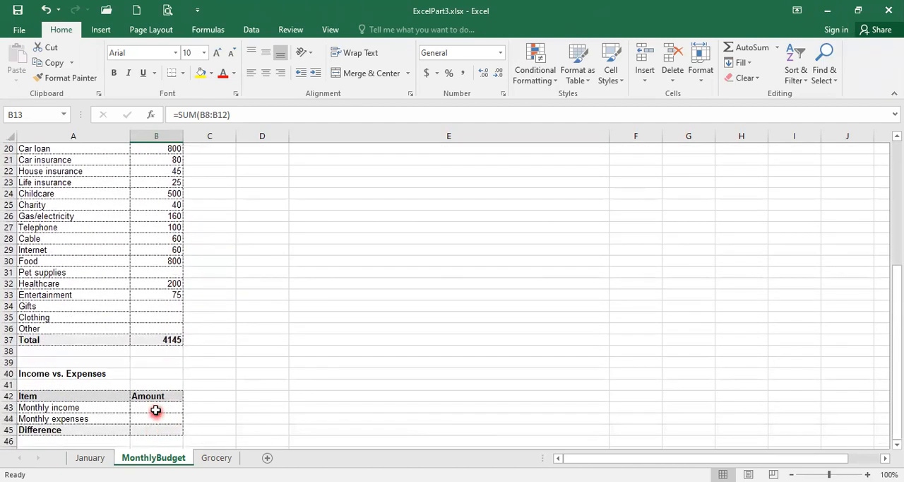
left_click(155, 411)
scroll(155, 349, "up", 1)
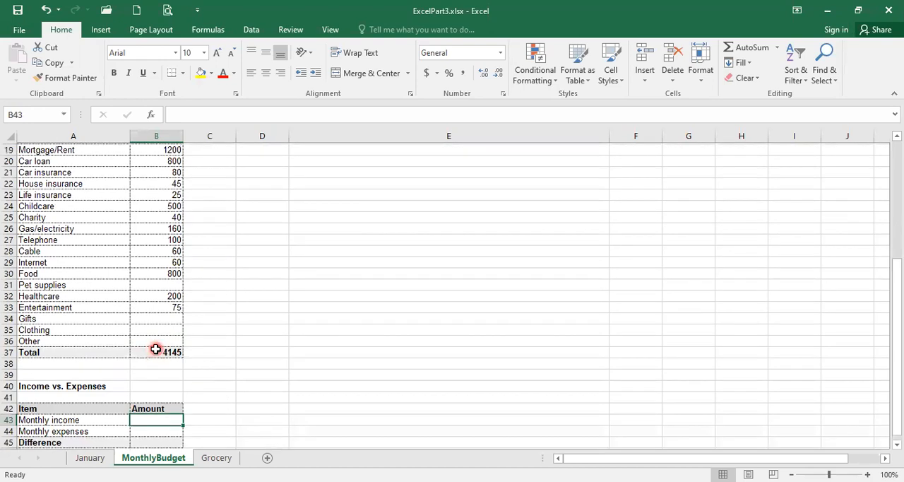
scroll(156, 349, "up", 3)
left_click(165, 171)
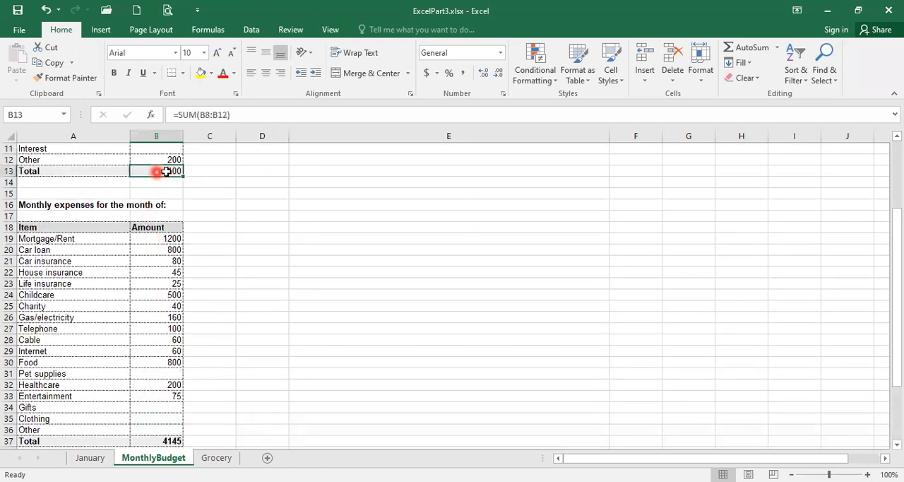
scroll(161, 347, "down", 3)
Link the Monthly income amount in B43 to the income total with the formula =B13.
left_click(158, 407)
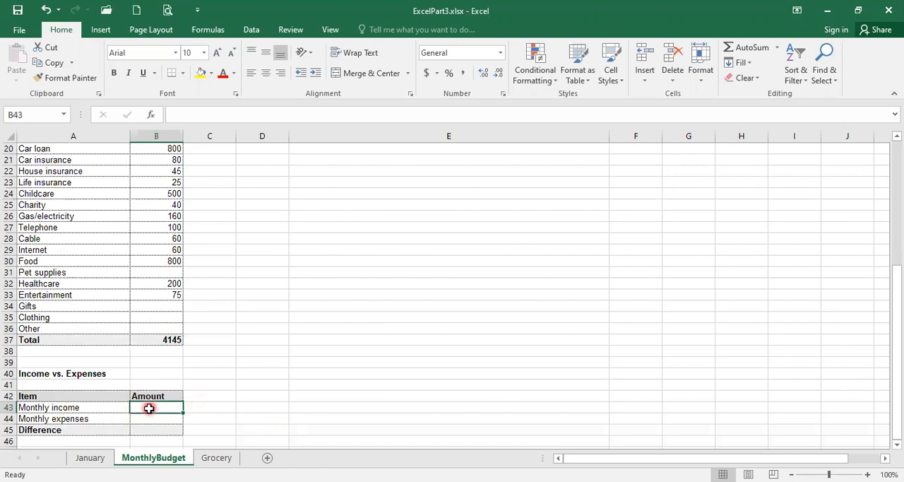
type("=")
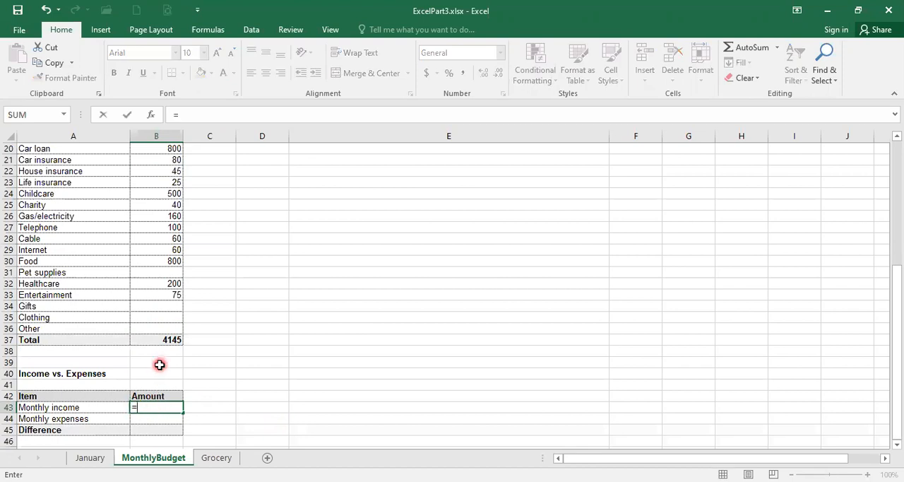
scroll(160, 360, "up", 3)
scroll(160, 361, "up", 3)
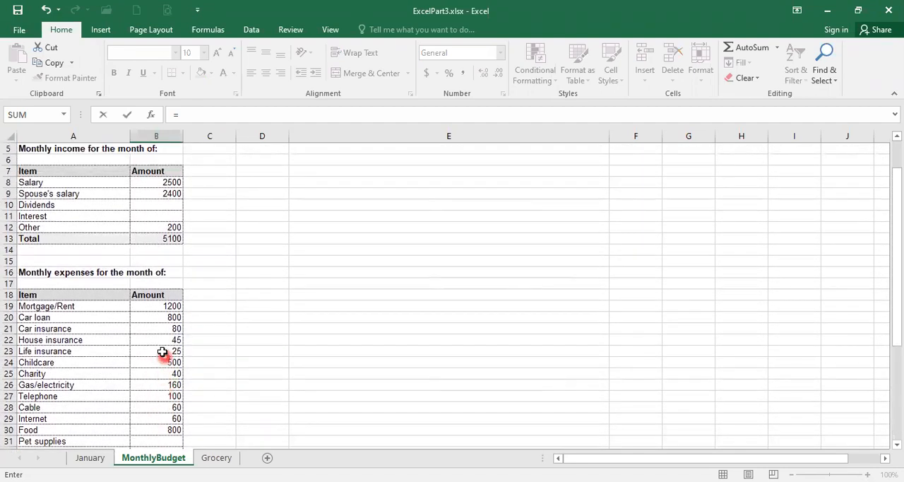
left_click(153, 237)
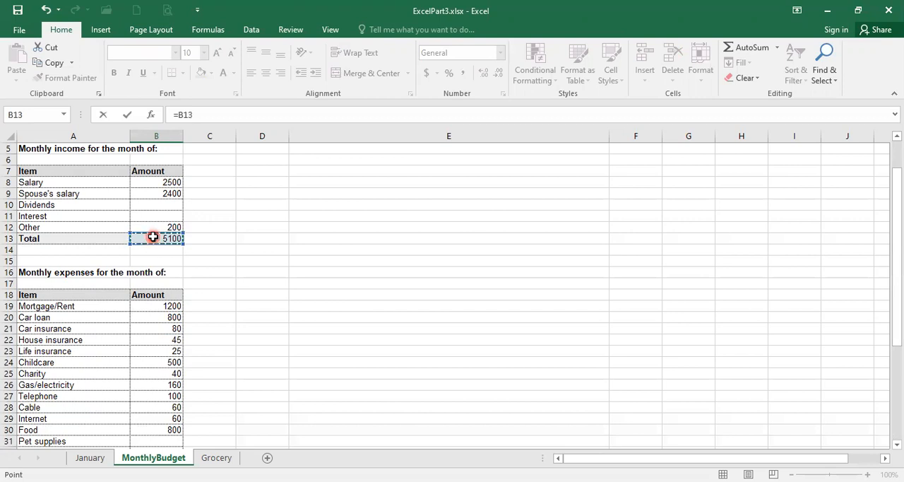
key("Return")
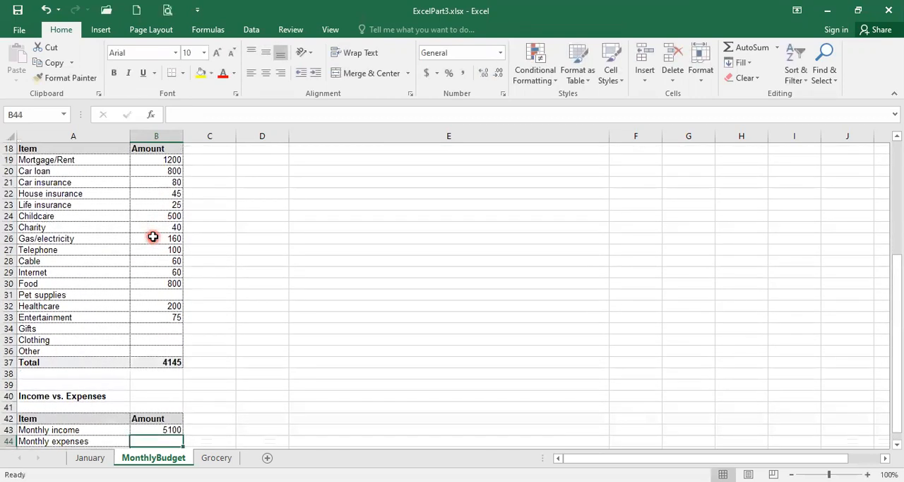
left_click(144, 429)
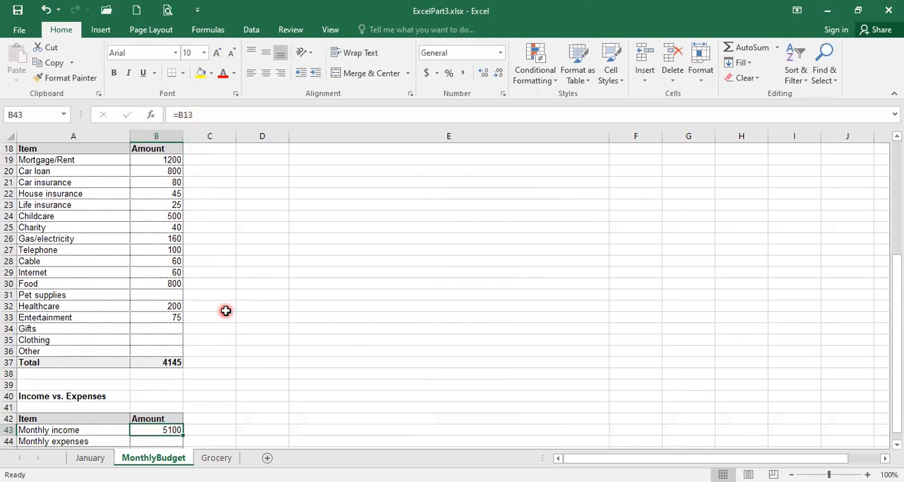
Link the Monthly expenses amount in B44 to the expenses total with the formula =B37.
scroll(225, 309, "down", 1)
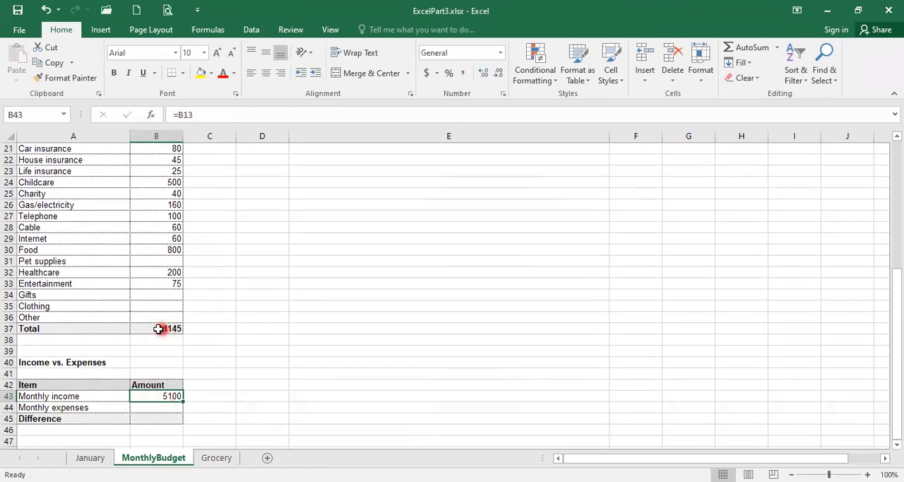
left_click(153, 409)
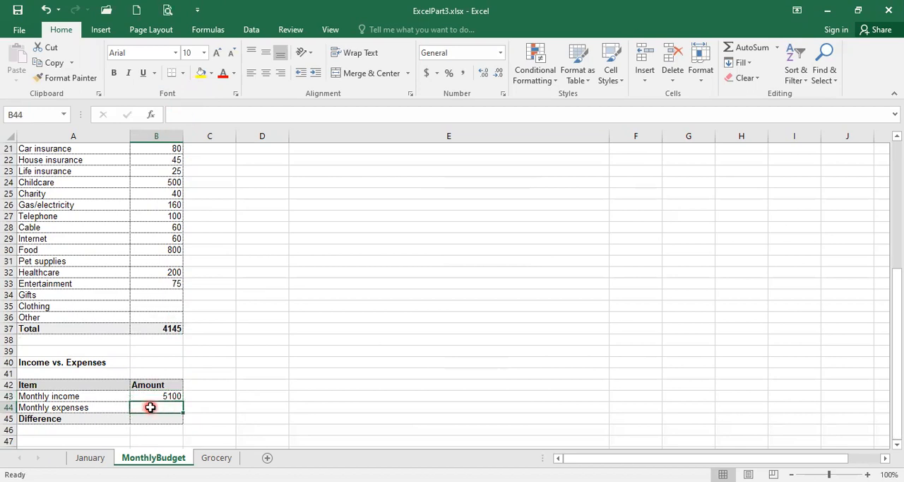
type("=")
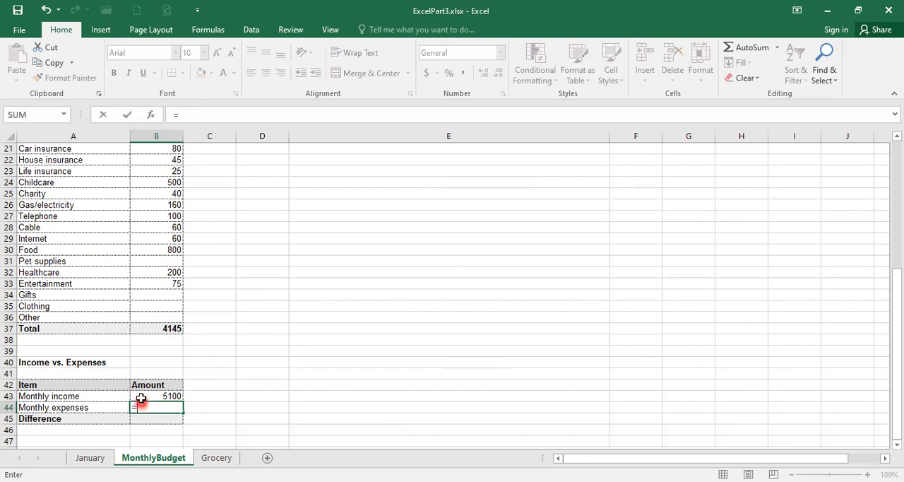
left_click(160, 327)
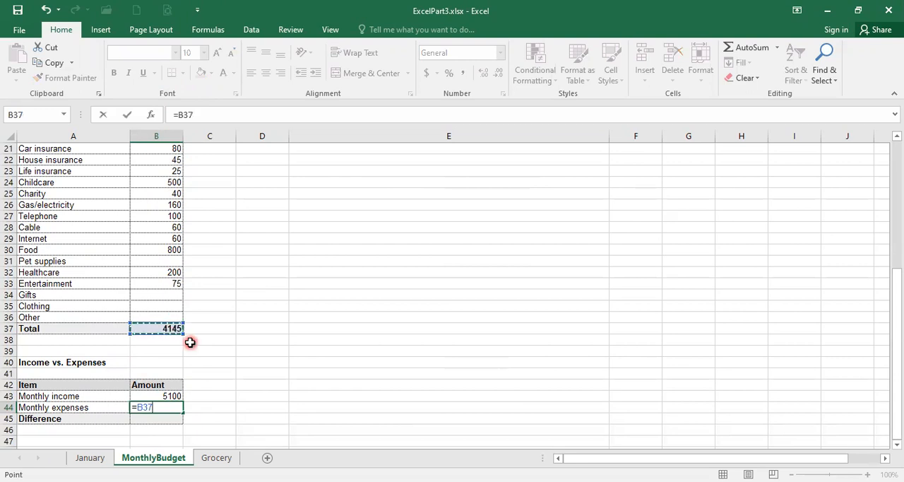
key("Return")
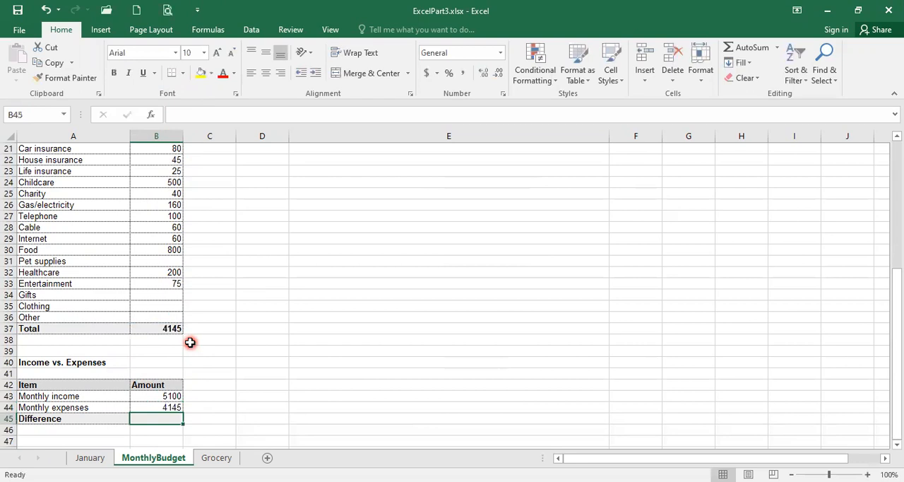
left_click(156, 408)
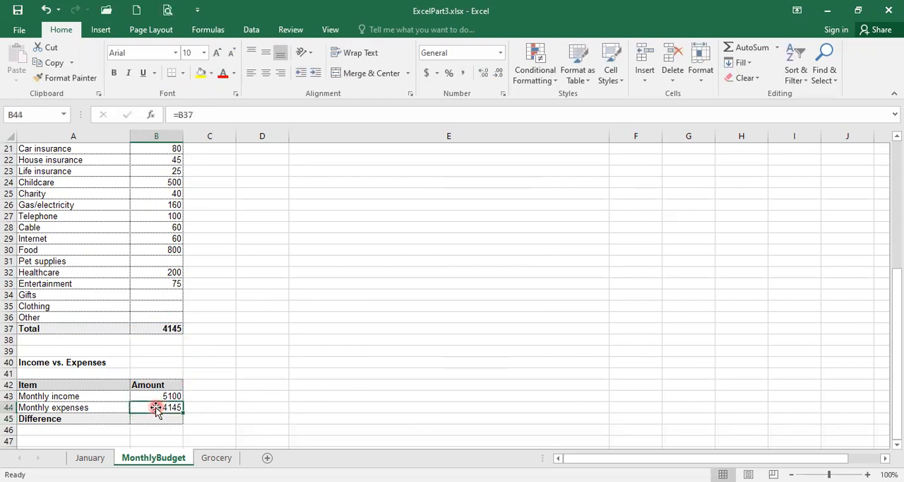